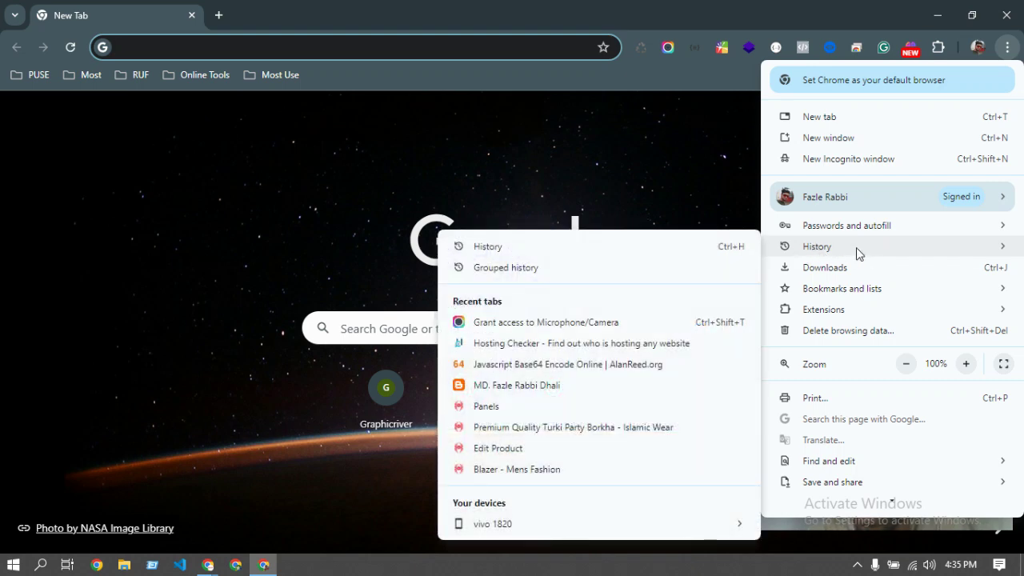
- Open the browser history, then its Delete browsing data dialog with the advanced data categories
left_click(484, 249)
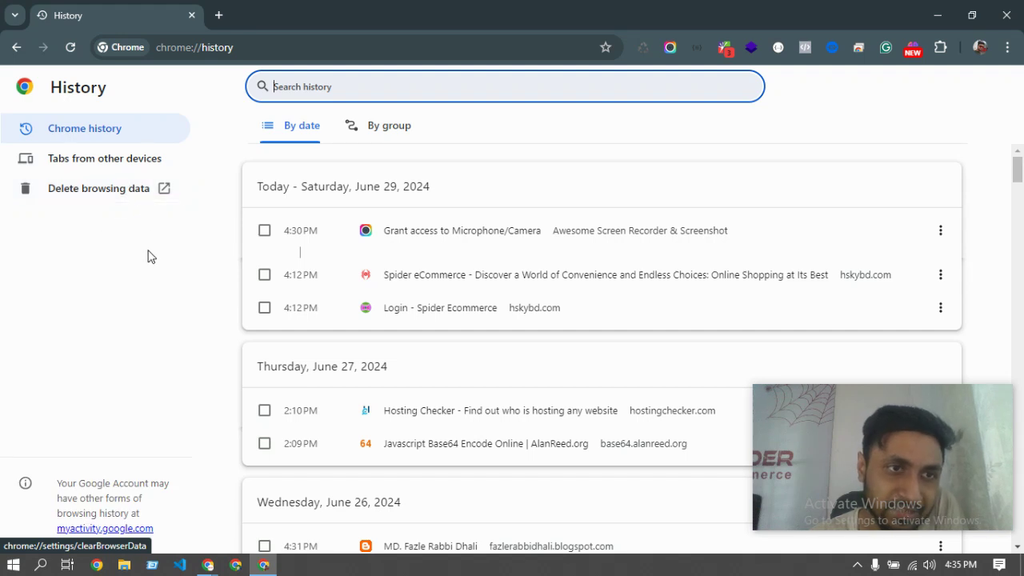
left_click(90, 192)
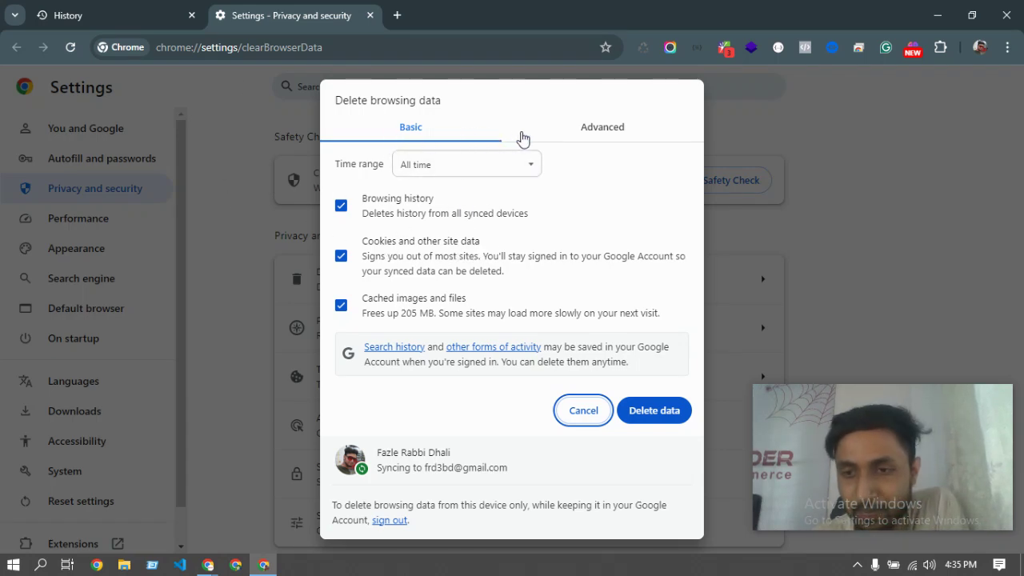
left_click_drag(940, 418, 941, 360)
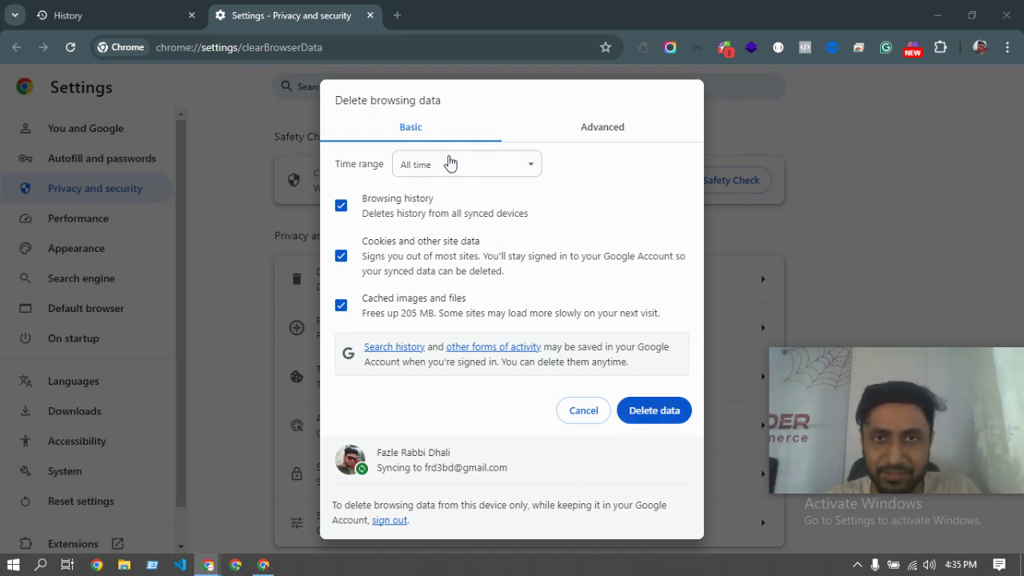
left_click(601, 130)
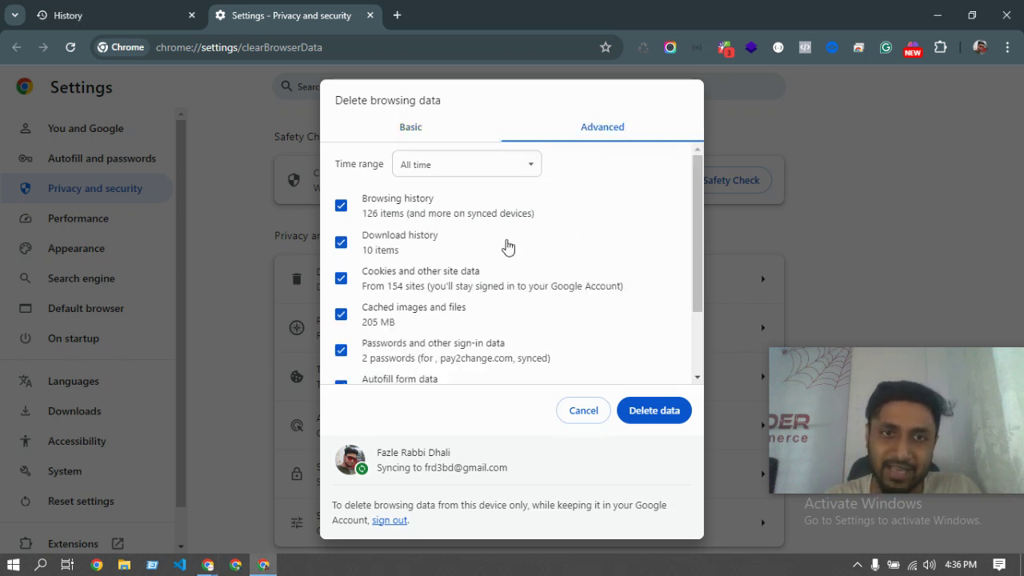
scroll(372, 271, "down", 2)
scroll(373, 302, "up", 2)
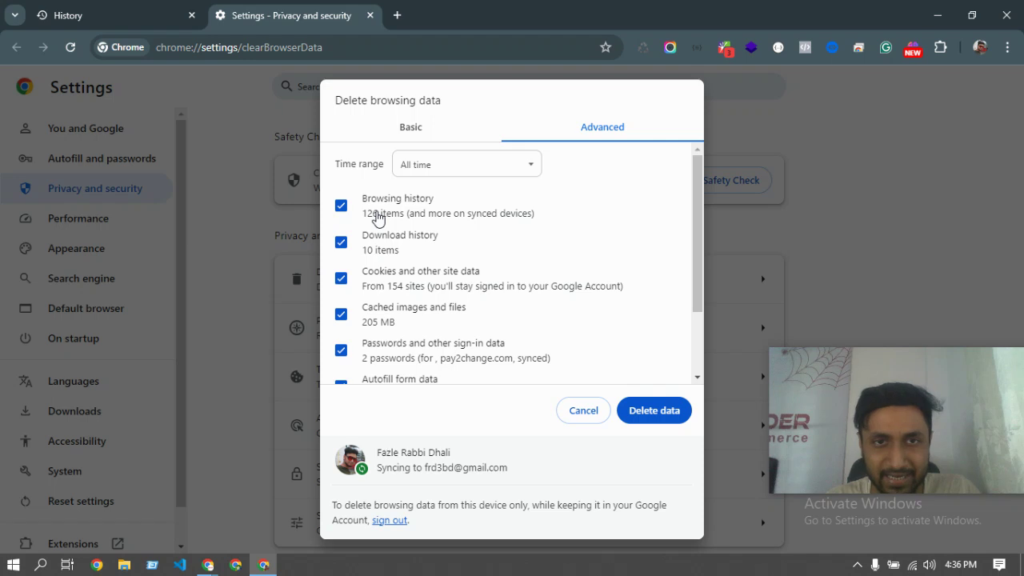
scroll(380, 232, "down", 2)
scroll(371, 290, "up", 2)
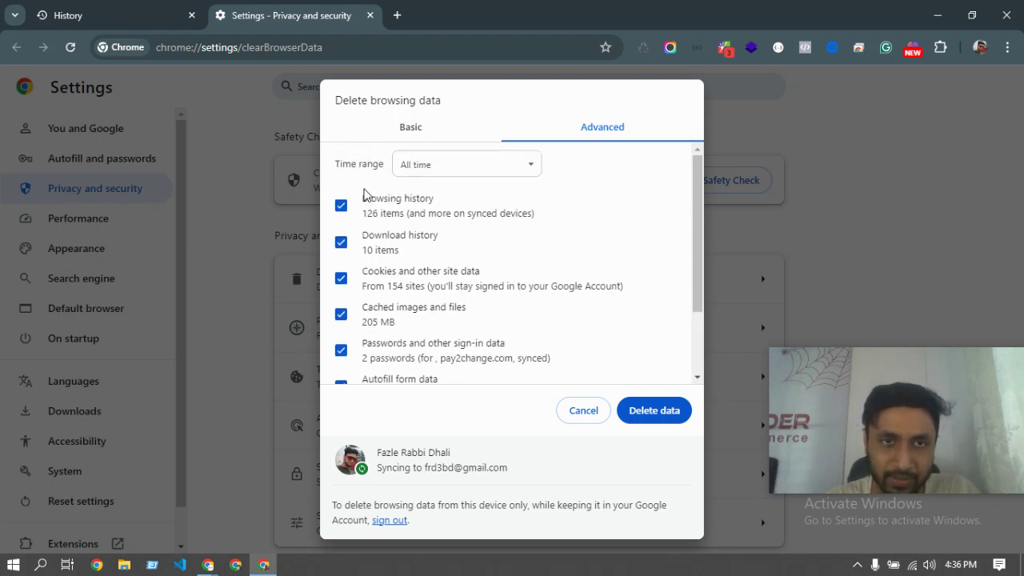
- Exclude Browsing history and Download history from the data to delete, and include both again
left_click(341, 209)
left_click(341, 244)
left_click(341, 240)
left_click(341, 209)
- Exclude Passwords and other sign-in data from the deletion, and include that category again
scroll(408, 252, "down", 2)
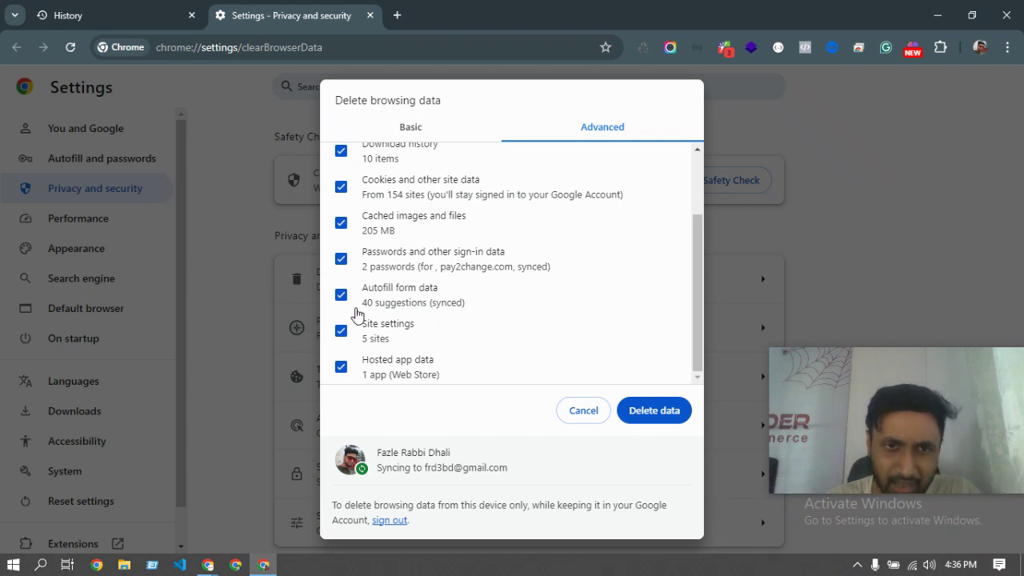
scroll(355, 270, "up", 2)
scroll(352, 270, "down", 2)
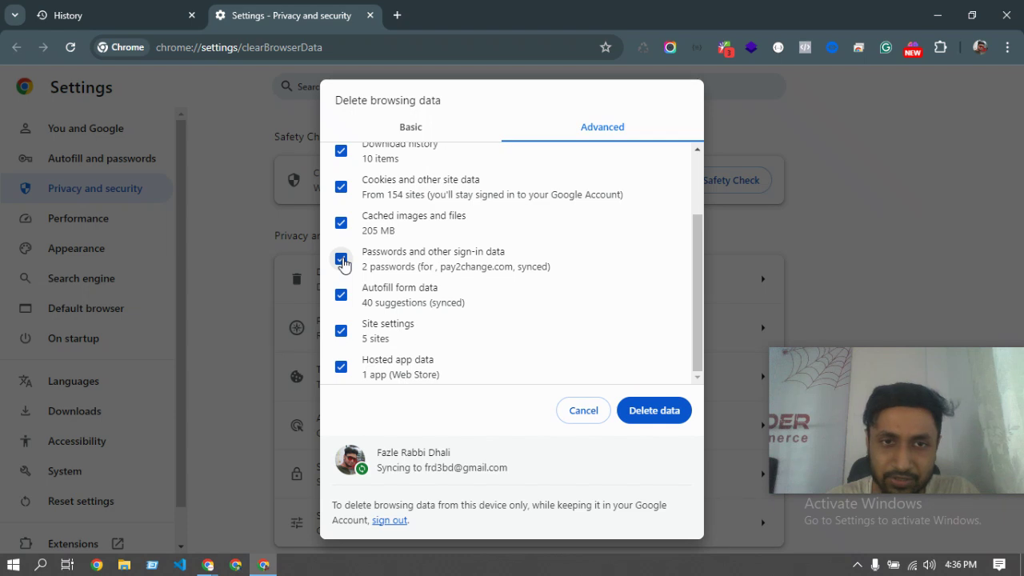
left_click(342, 260)
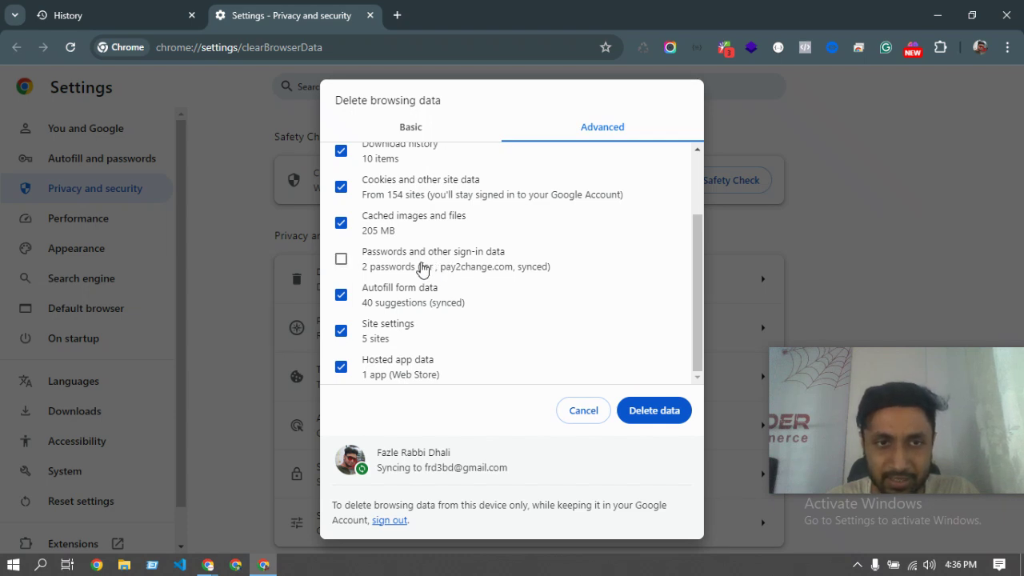
scroll(391, 273, "up", 3)
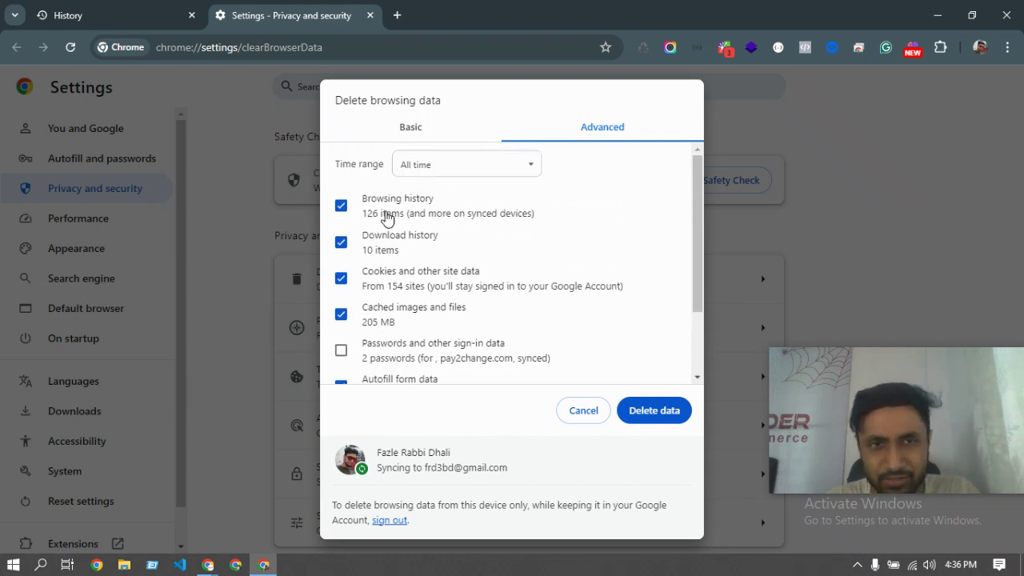
scroll(442, 200, "down", 2)
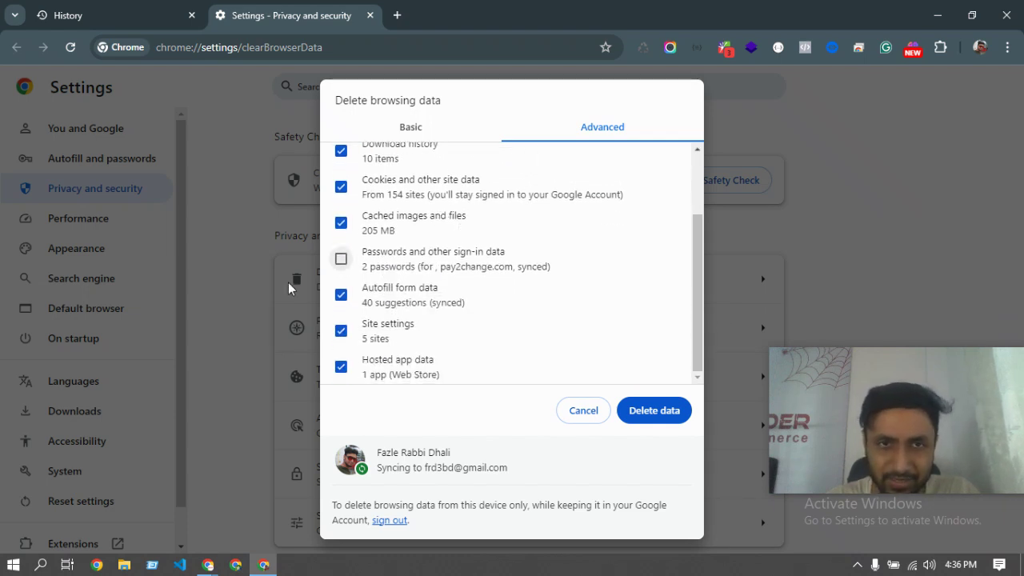
left_click(342, 260)
left_click(649, 418)
scroll(486, 284, "up", 2)
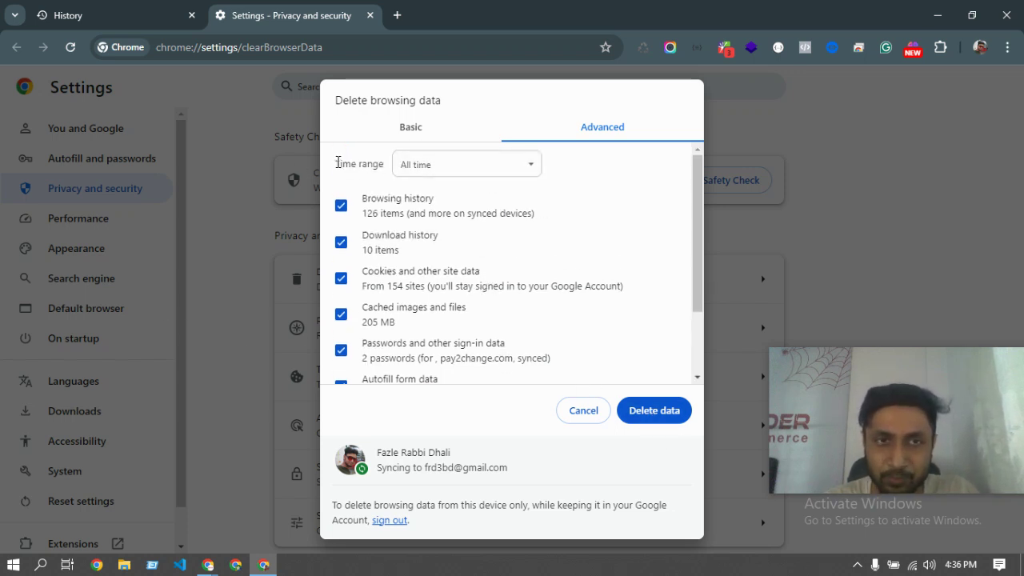
- Choose All time as the time range of the browsing data to delete
left_click_drag(337, 164, 397, 171)
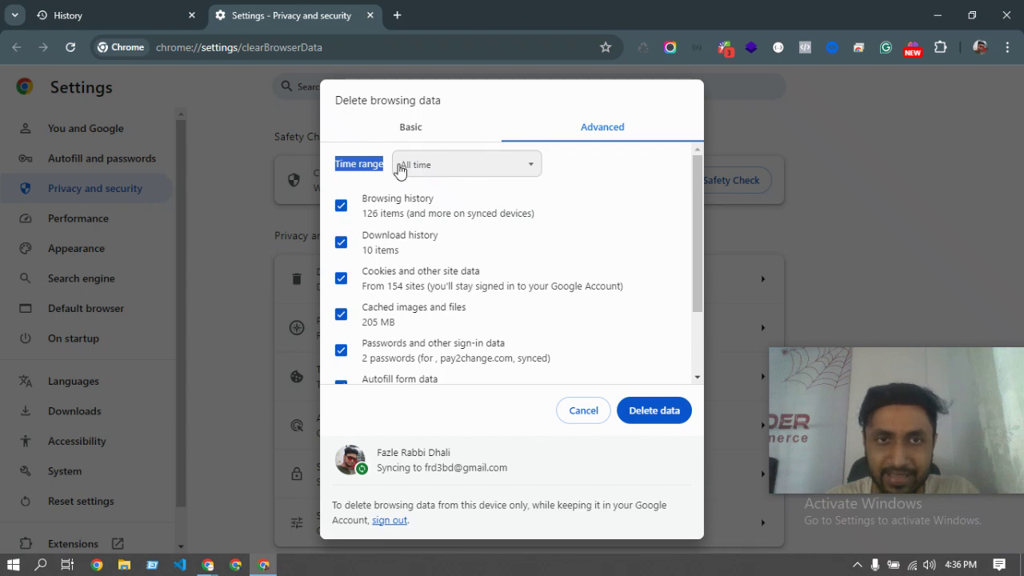
left_click(495, 168)
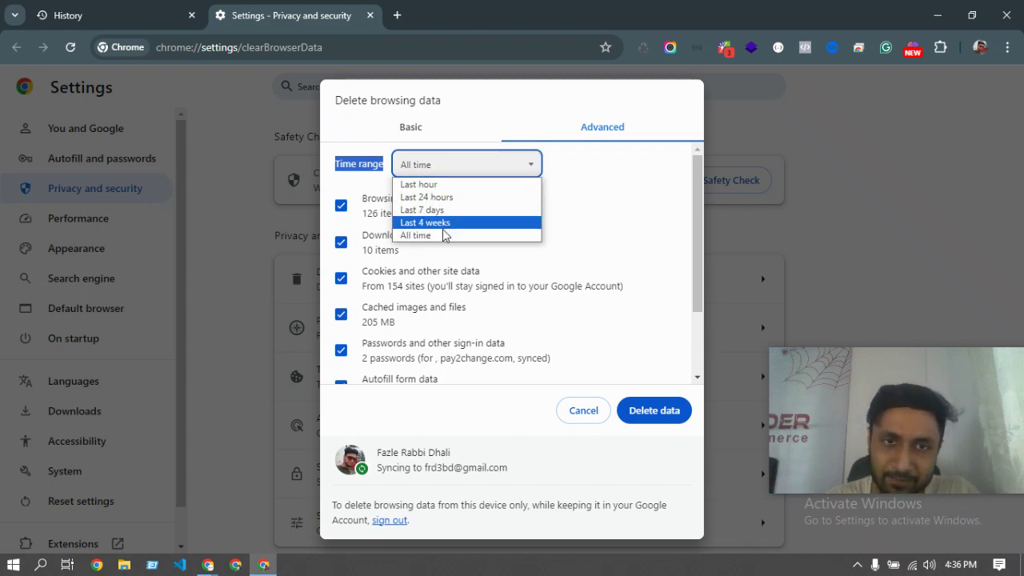
left_click(440, 239)
left_click(505, 168)
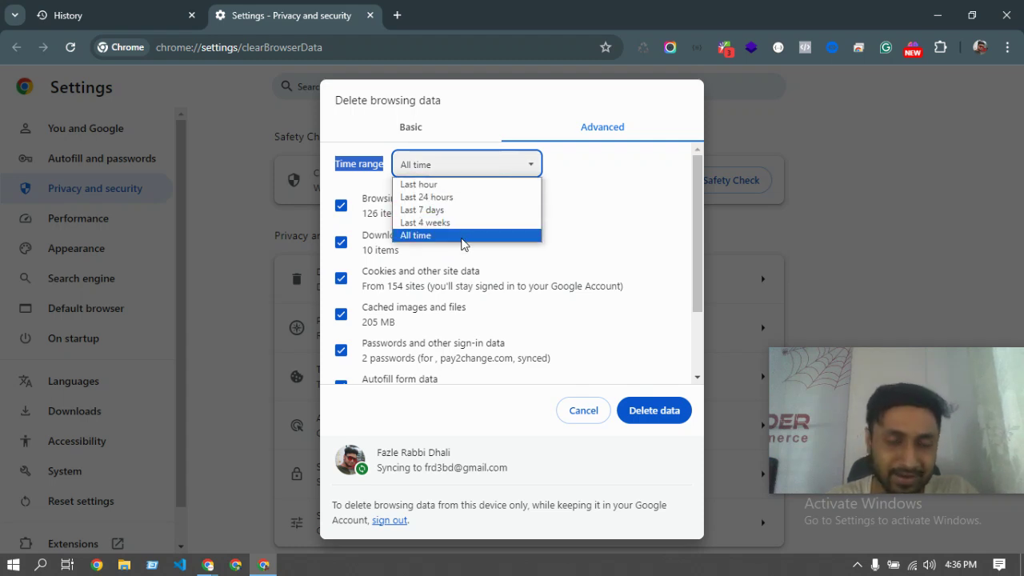
left_click(461, 238)
- Try the Last hour, Last 7 days and Last 4 weeks time ranges for the deletion
left_click(501, 163)
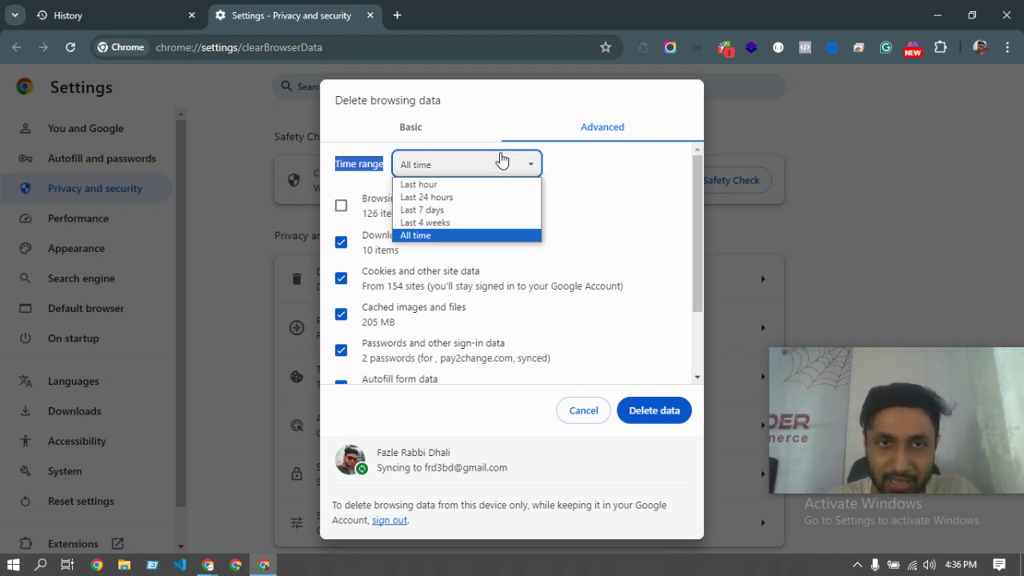
left_click(433, 184)
left_click(439, 170)
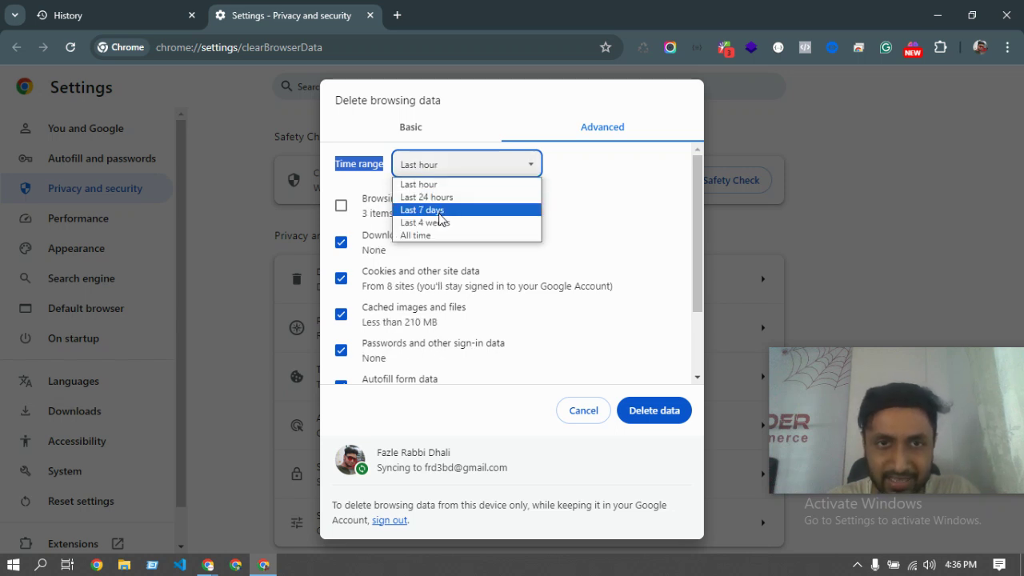
left_click(438, 211)
left_click(447, 170)
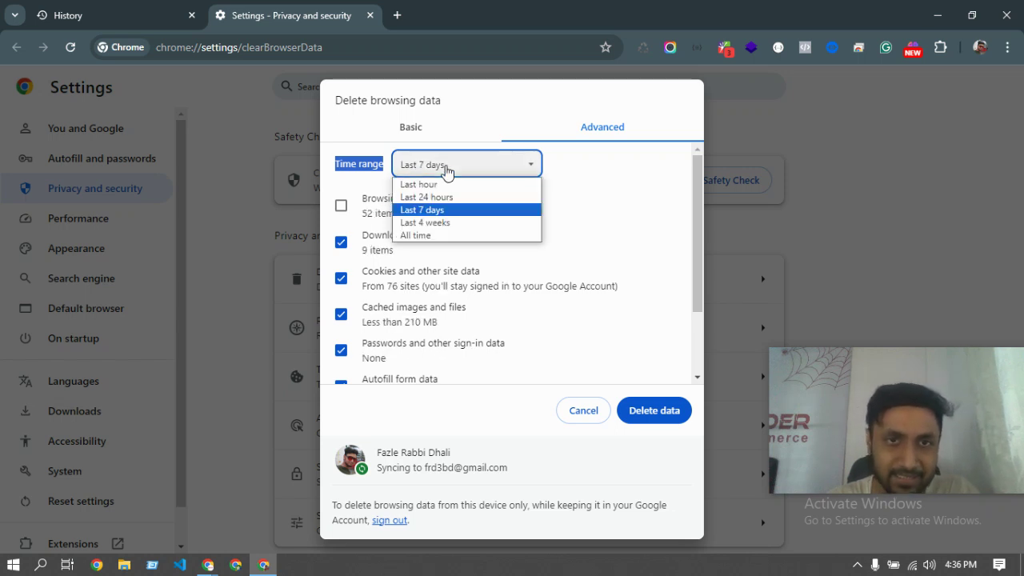
left_click(439, 224)
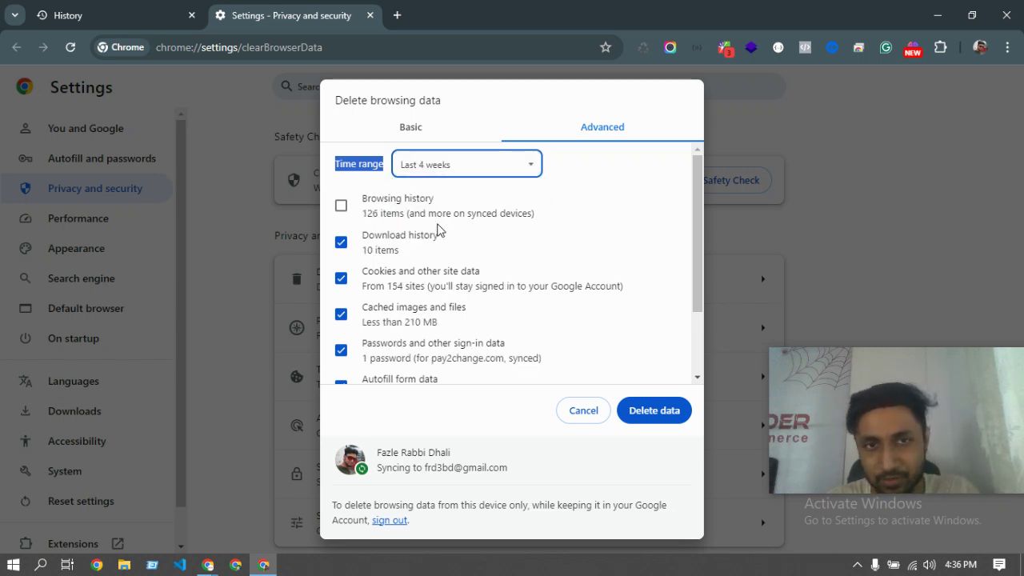
- Set the deletion time range to All time and include Browsing history
left_click(433, 170)
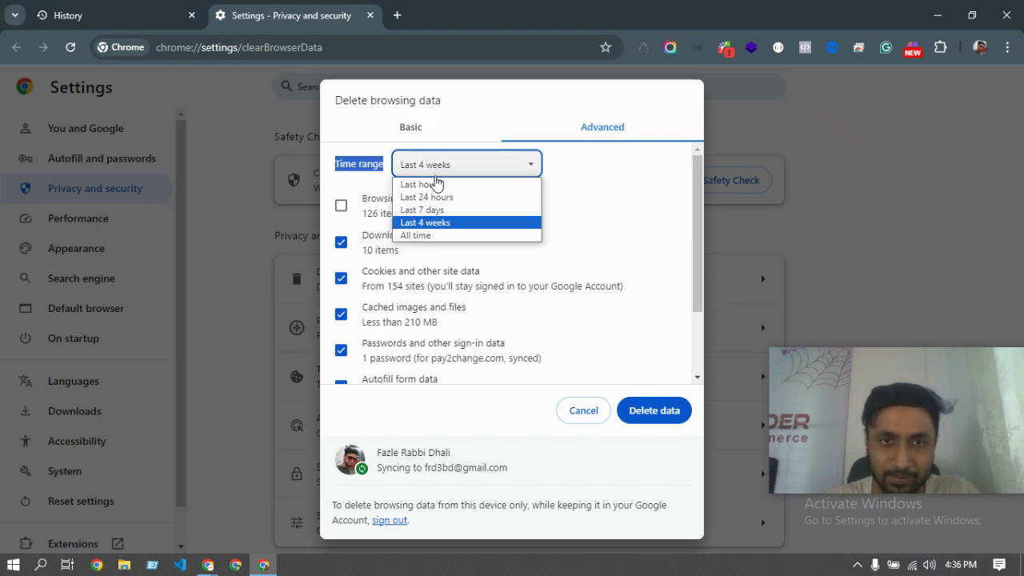
left_click(437, 236)
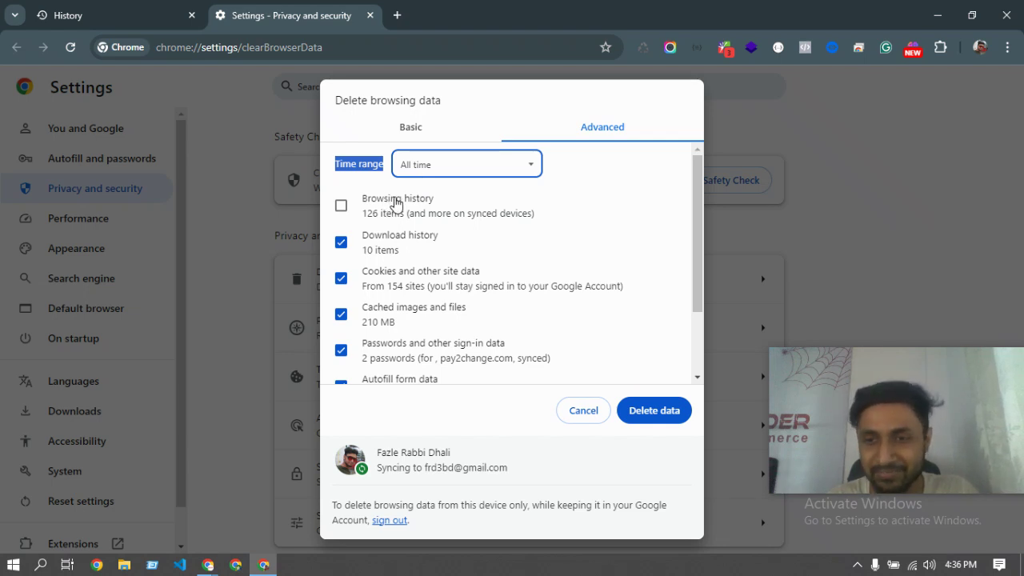
left_click(341, 204)
- Clear the Passwords and other sign-in data category and select it again
scroll(376, 233, "down", 2)
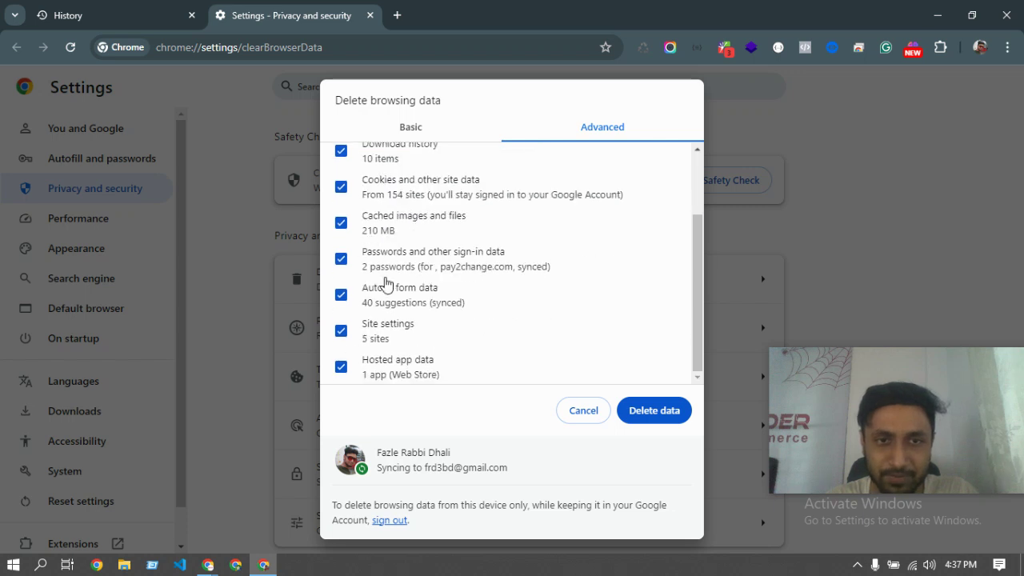
left_click(342, 259)
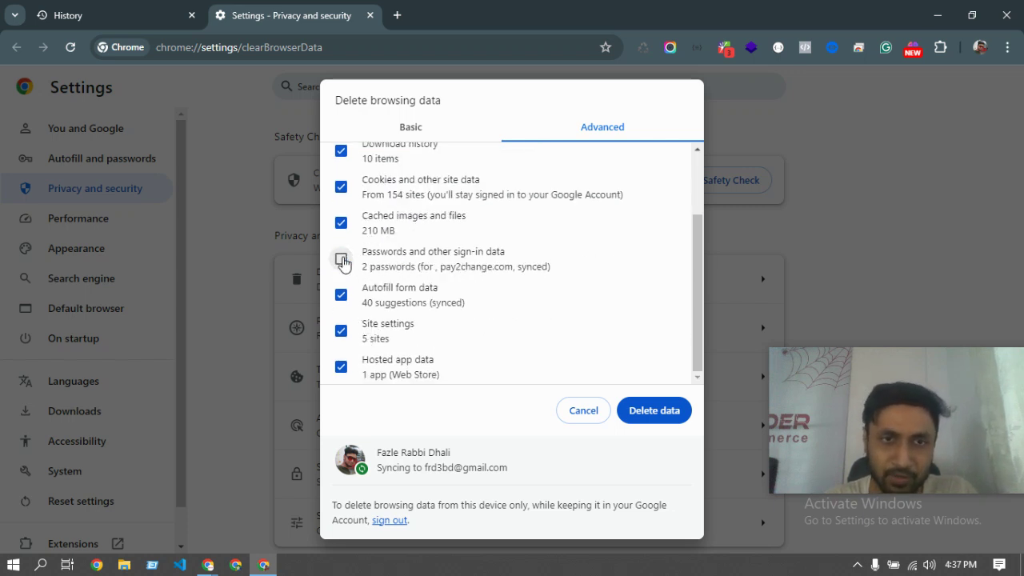
left_click(341, 261)
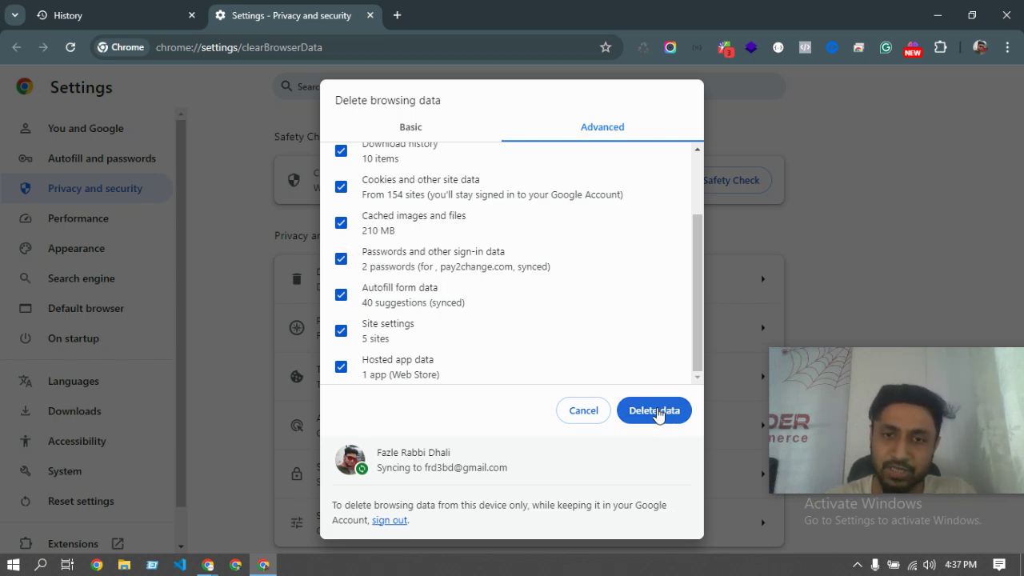
- Delete all the selected categories of browsing data for All time and dismiss the completion notice
scroll(620, 336, "up", 2)
scroll(640, 376, "down", 2)
scroll(407, 251, "up", 2)
left_click(453, 169)
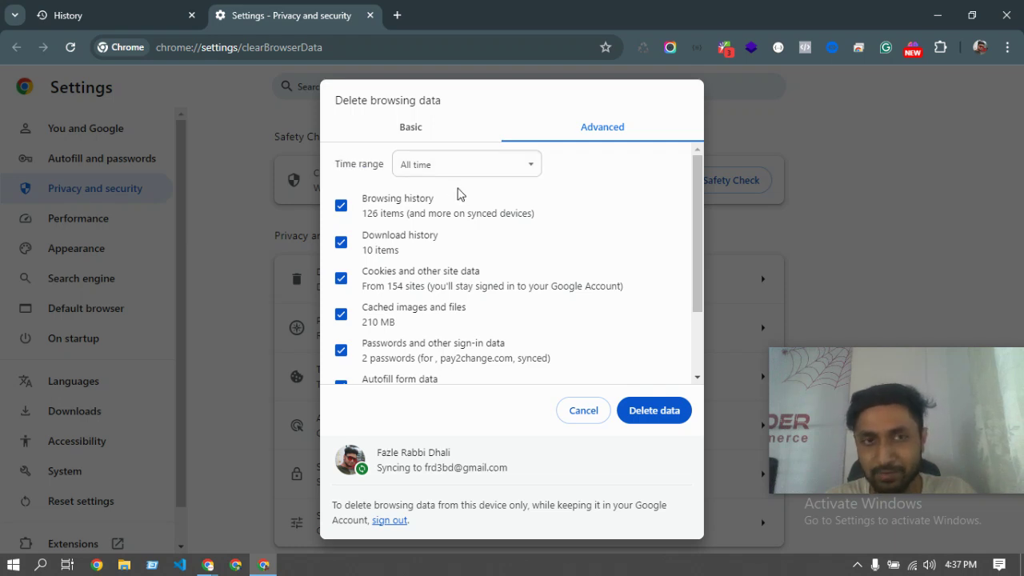
scroll(363, 264, "down", 2)
scroll(352, 256, "up", 2)
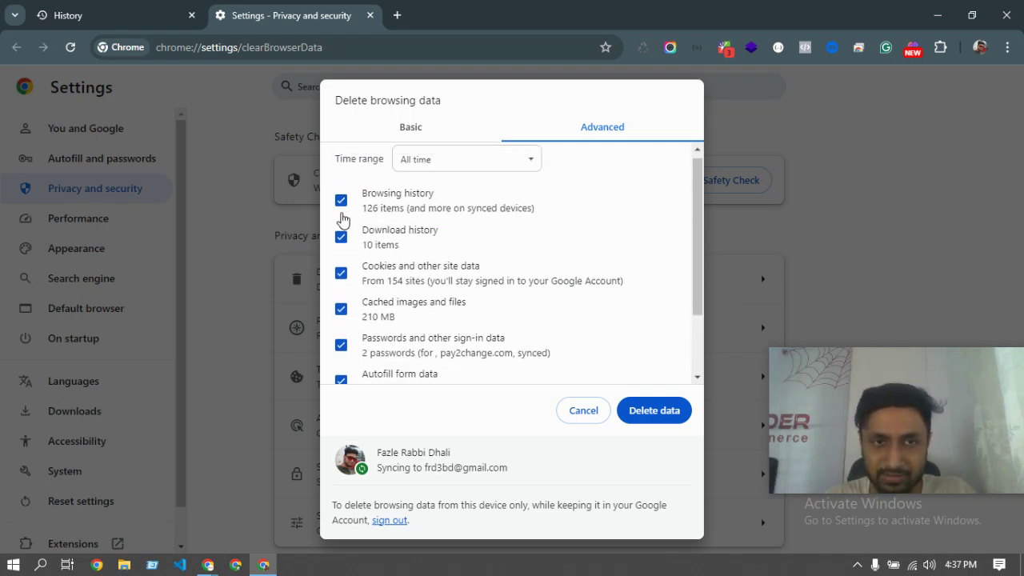
left_click(654, 413)
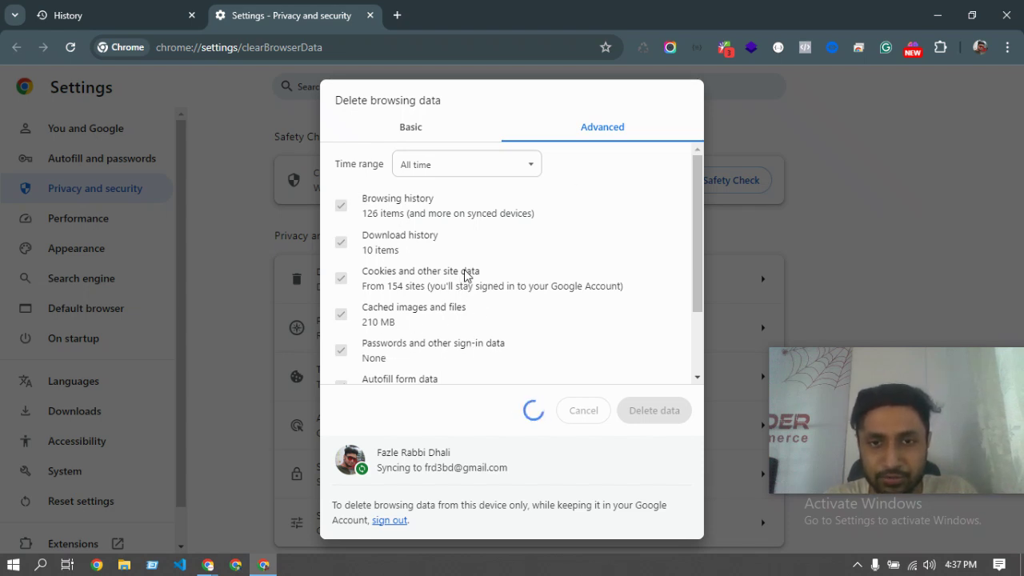
scroll(467, 272, "down", 2)
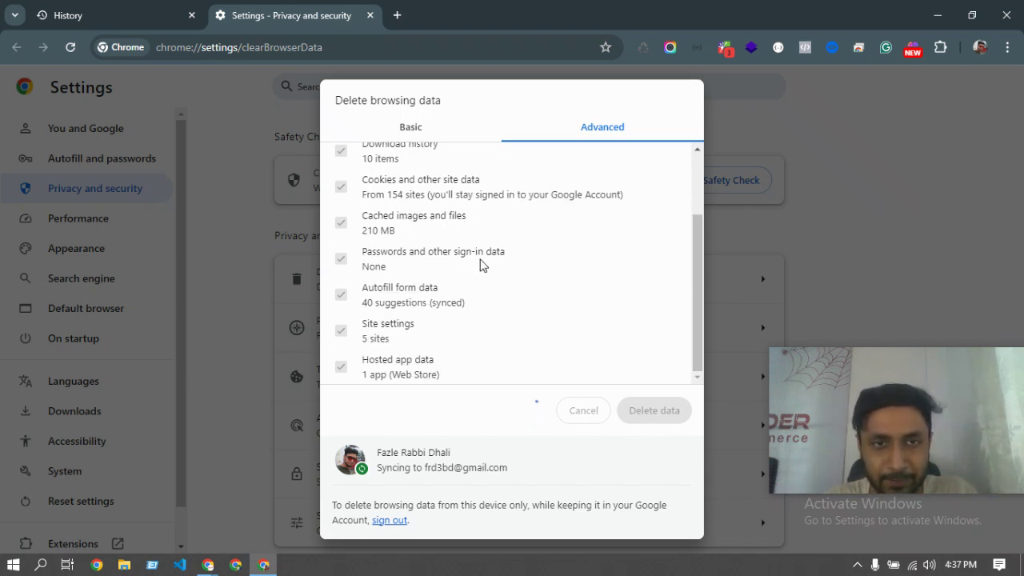
scroll(483, 264, "up", 2)
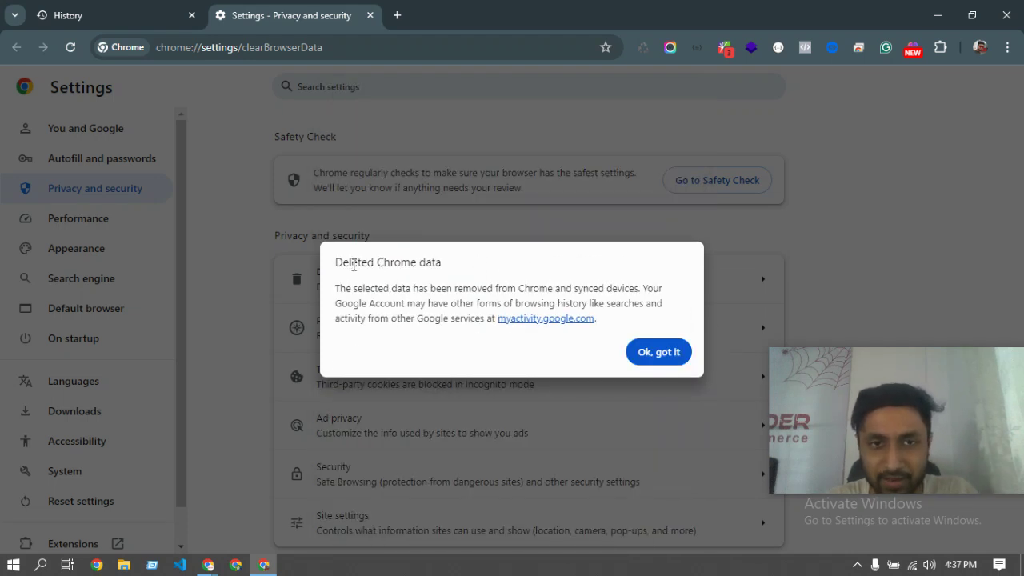
left_click_drag(337, 264, 442, 264)
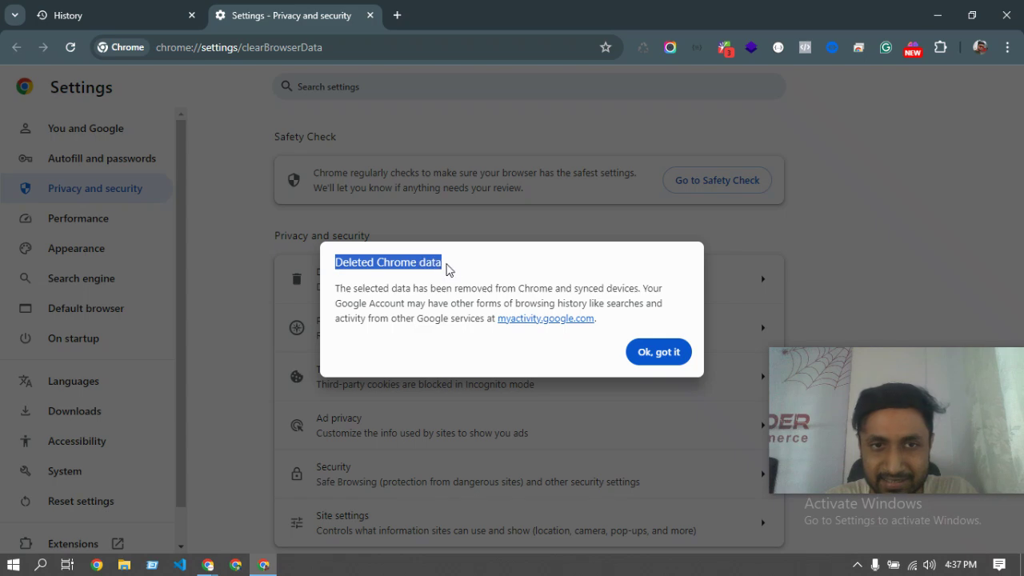
left_click(663, 354)
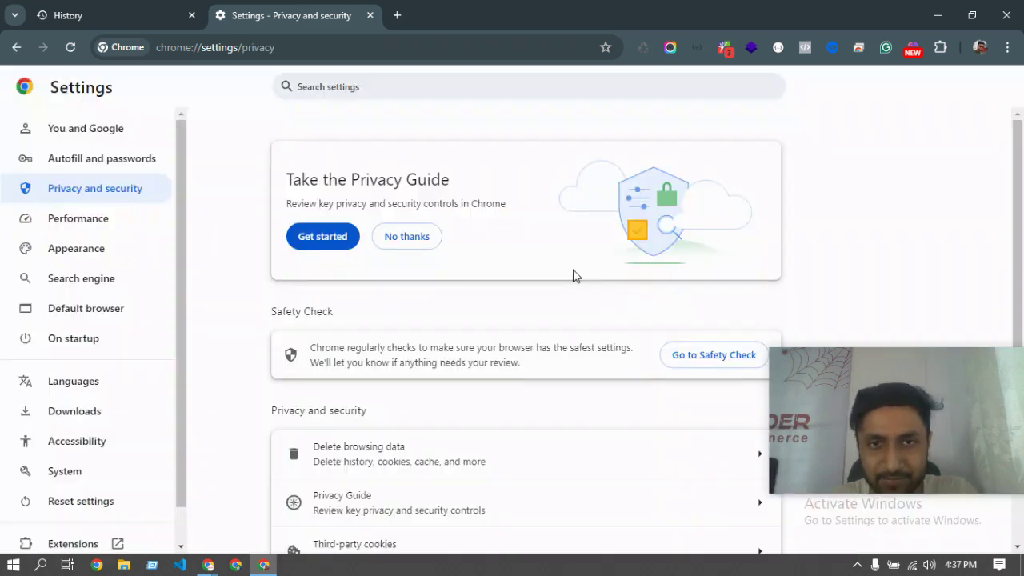
- Look over the Privacy and security settings and highlight the Take the Privacy Guide heading
scroll(491, 275, "down", 2)
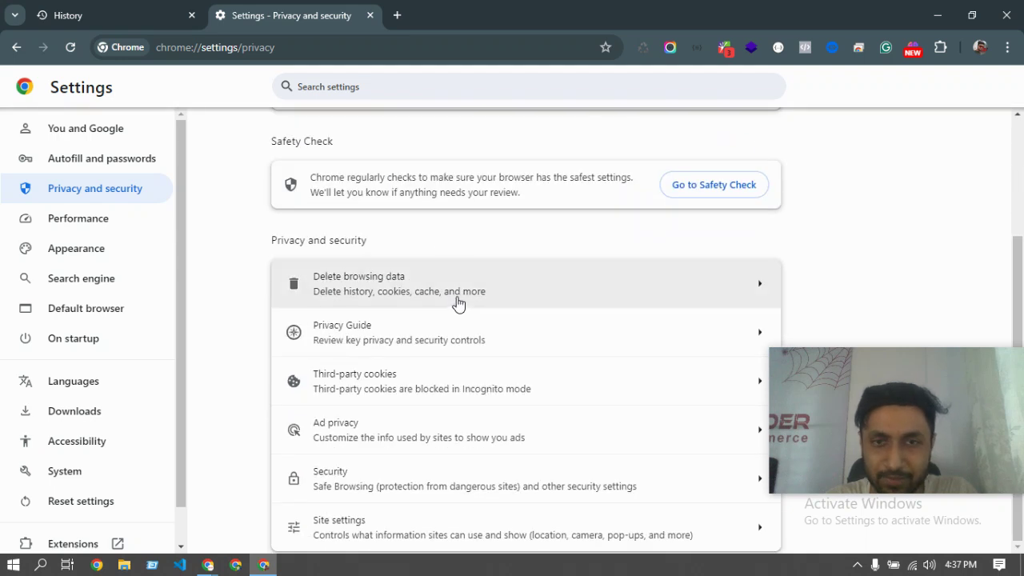
scroll(419, 288, "up", 2)
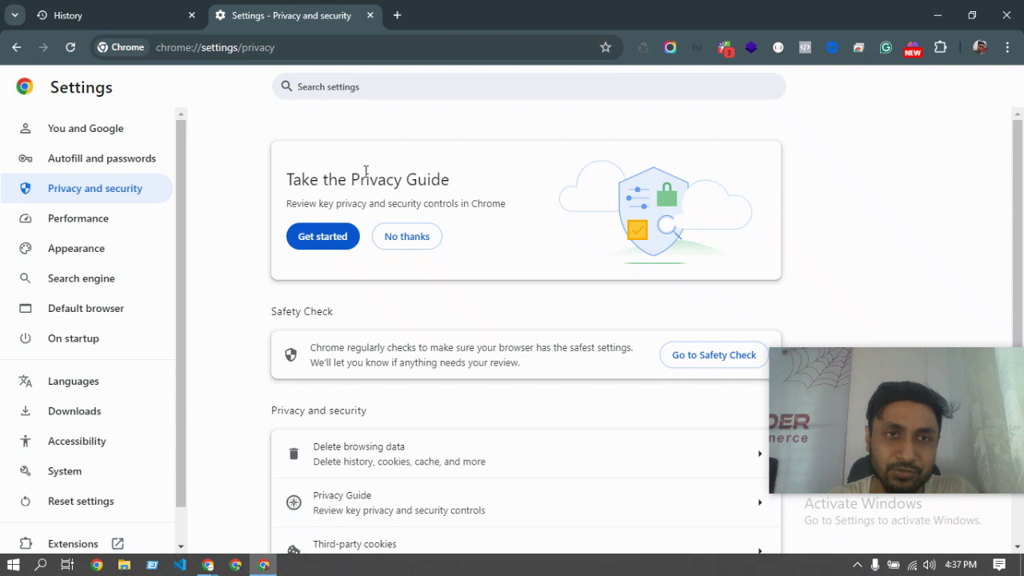
scroll(448, 359, "down", 2)
scroll(464, 308, "up", 2)
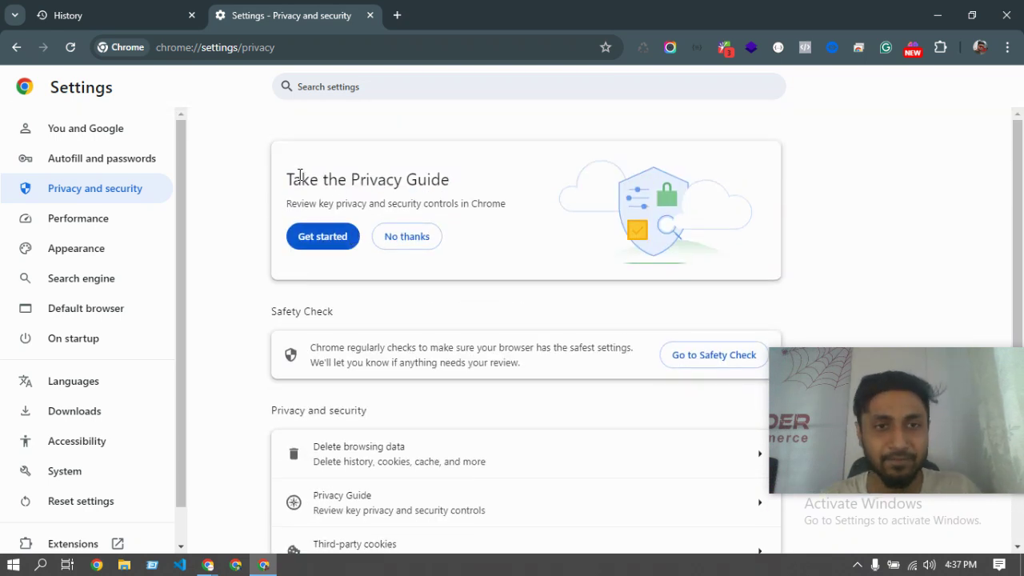
left_click_drag(294, 179, 453, 186)
left_click(464, 183)
left_click(272, 183)
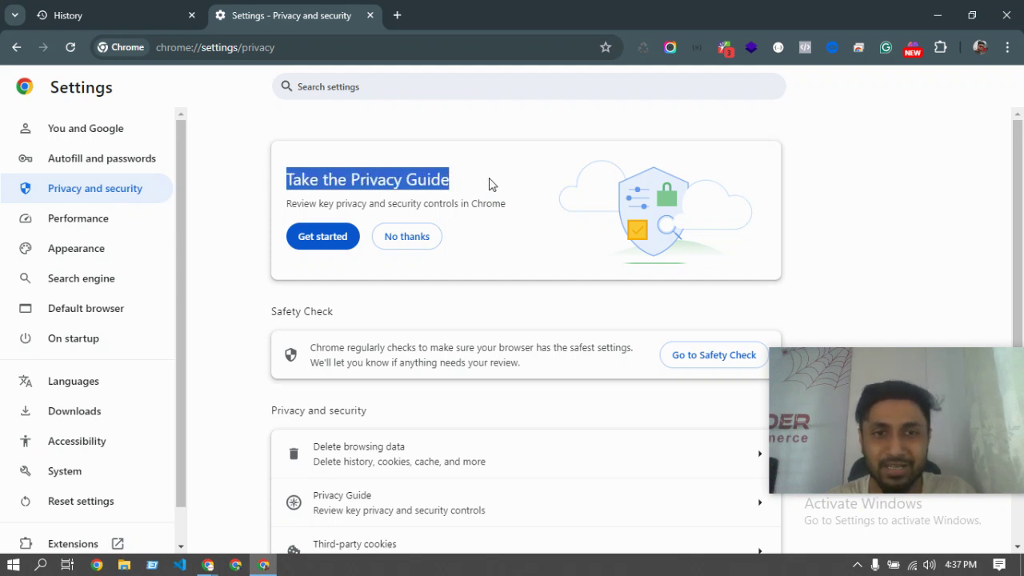
left_click(489, 184)
left_click_drag(276, 188, 473, 194)
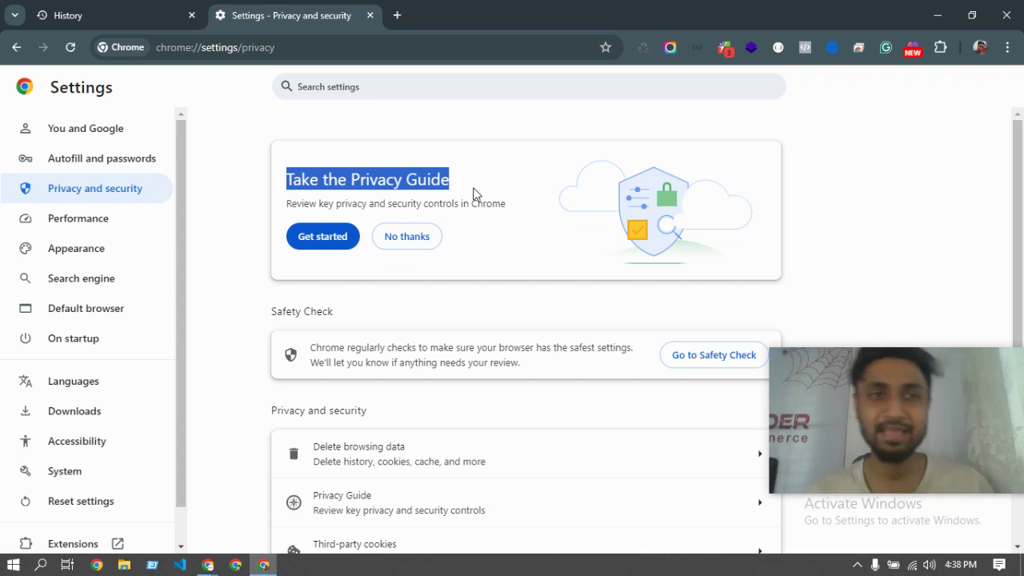
- Close the Settings and History tabs, leaving only a fresh new tab open
left_click(369, 15)
left_click(219, 14)
left_click(188, 15)
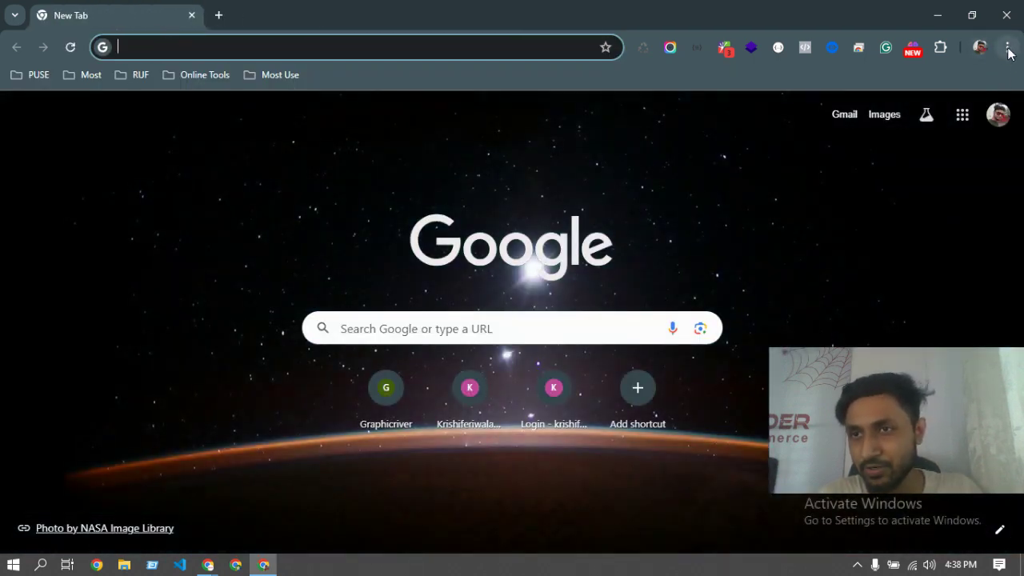
- Open the browsing history page and bring up the Delete browsing data dialog from it
left_click(1007, 48)
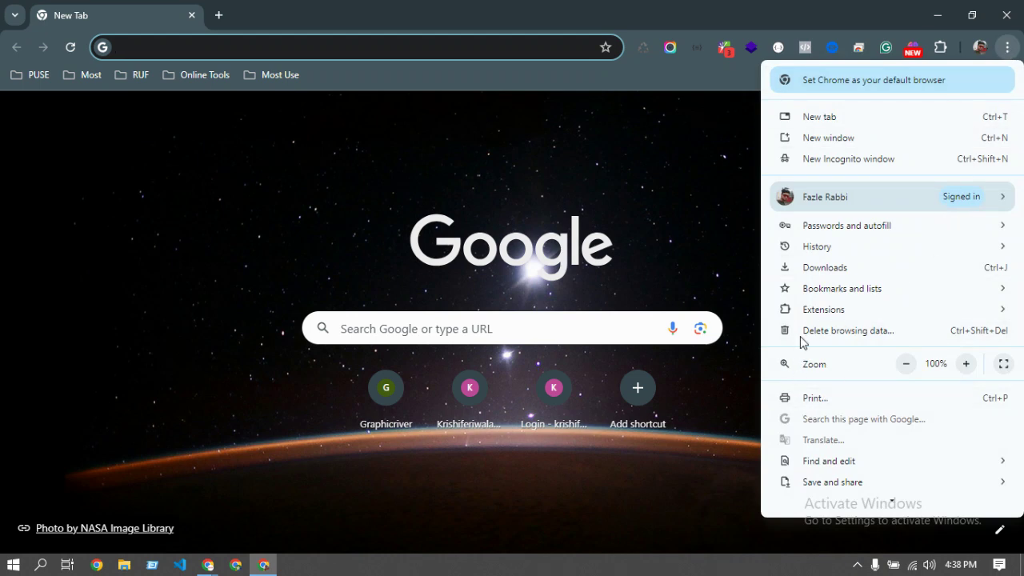
mouse_move(824, 251)
left_click(621, 248)
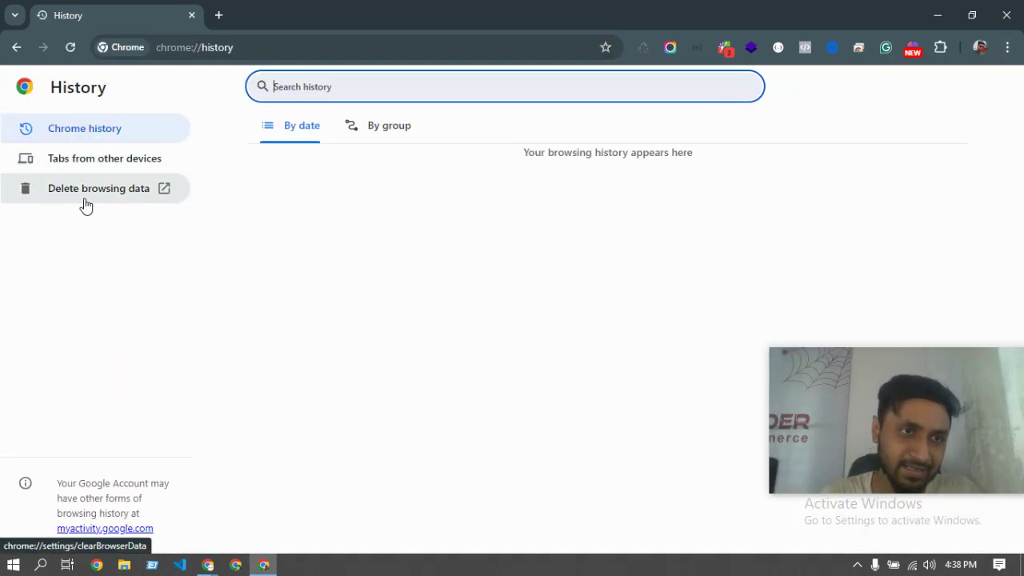
left_click(62, 204)
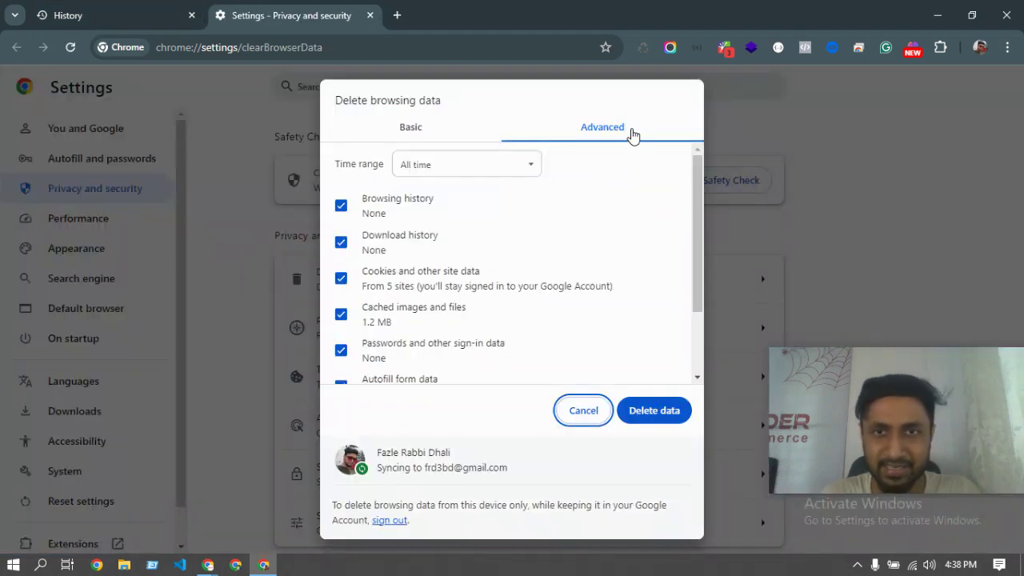
- Review the Advanced time range and data categories for deletion, and close the dialog without deleting anything
left_click(596, 141)
left_click(468, 167)
left_click(616, 163)
scroll(364, 257, "down", 1)
scroll(347, 275, "up", 1)
scroll(347, 238, "down", 1)
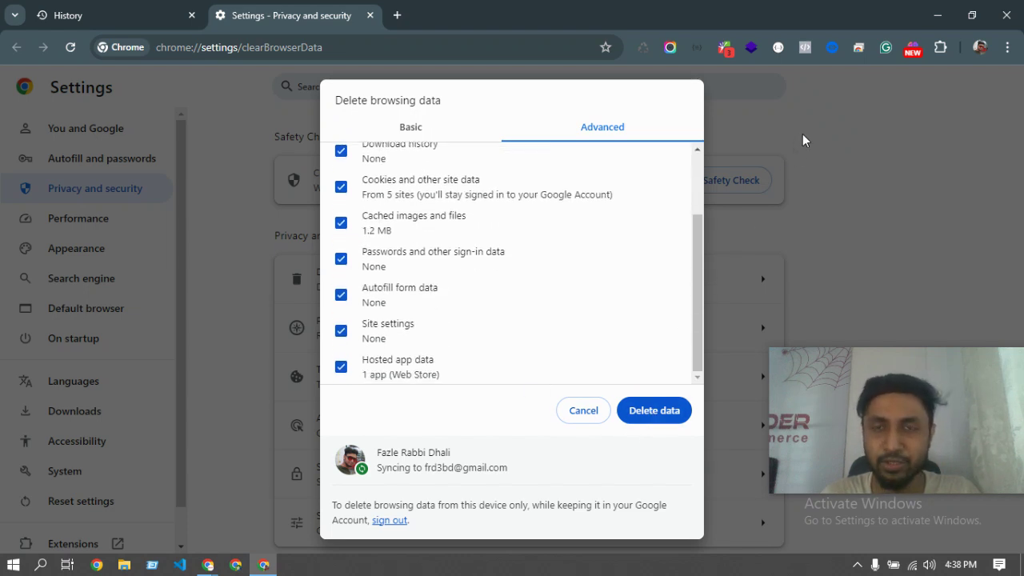
left_click(583, 411)
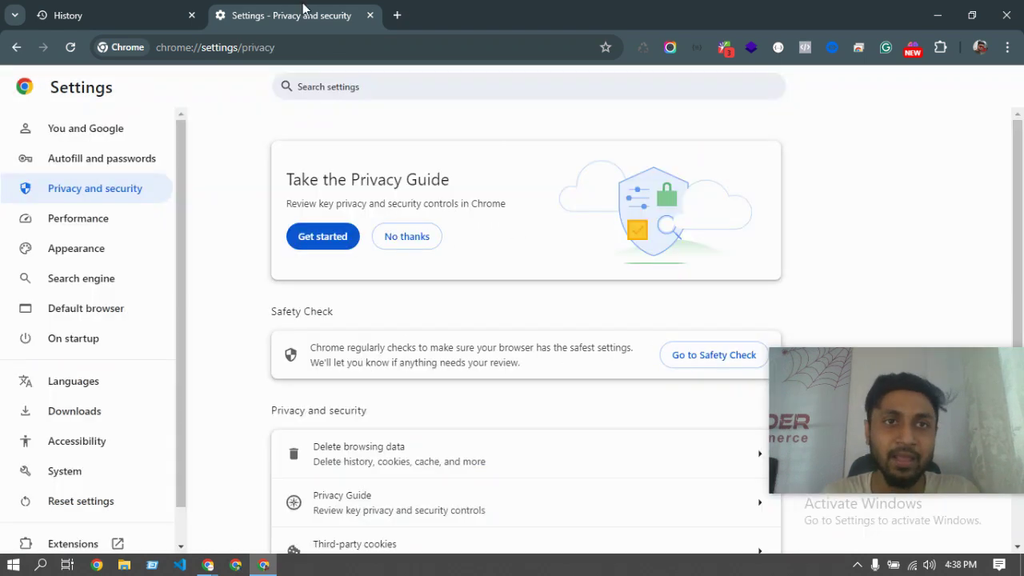
- Close the Settings tab and the browser window, and refresh the Windows desktop
left_click(370, 15)
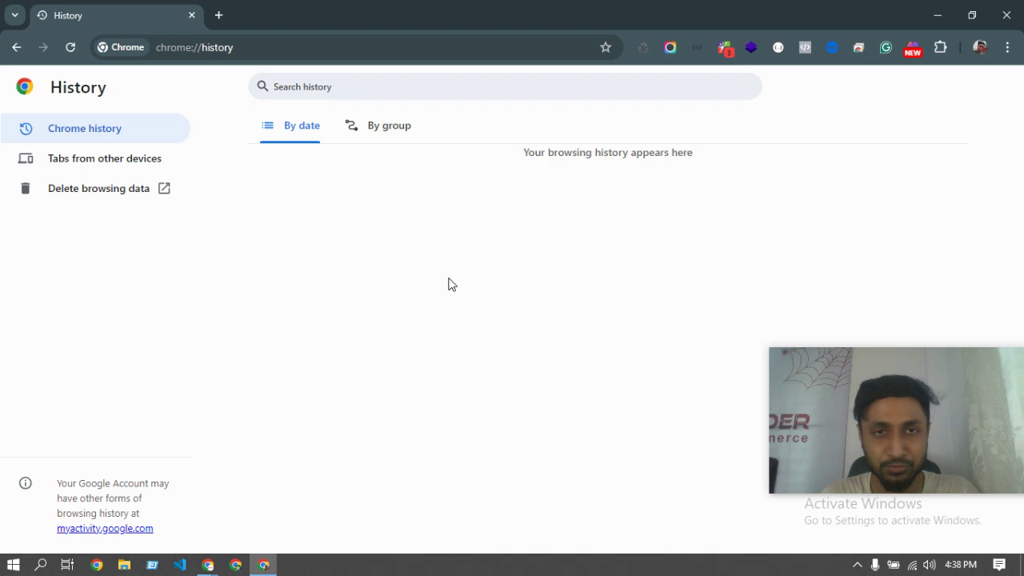
left_click(1006, 15)
right_click(409, 126)
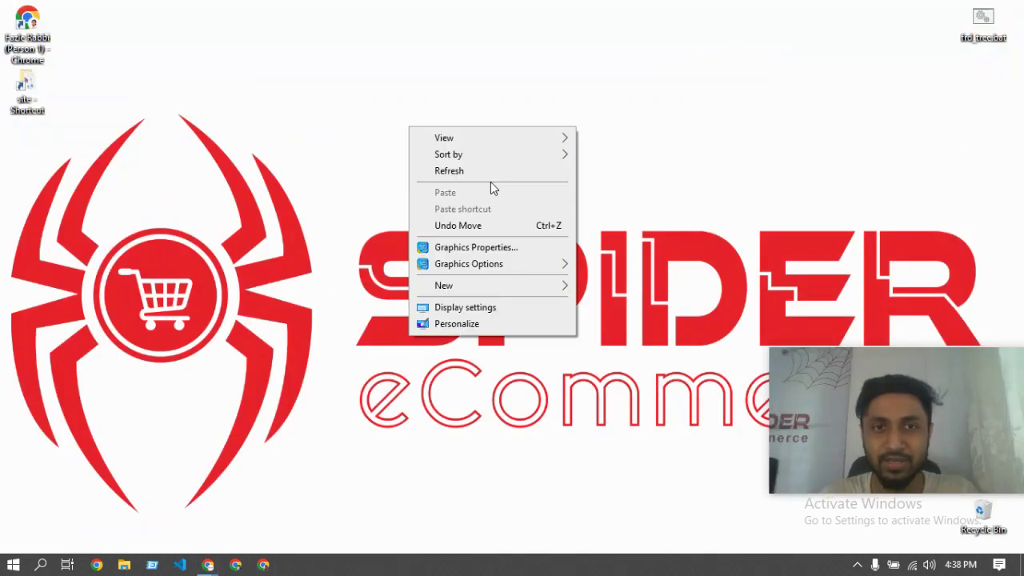
left_click(488, 175)
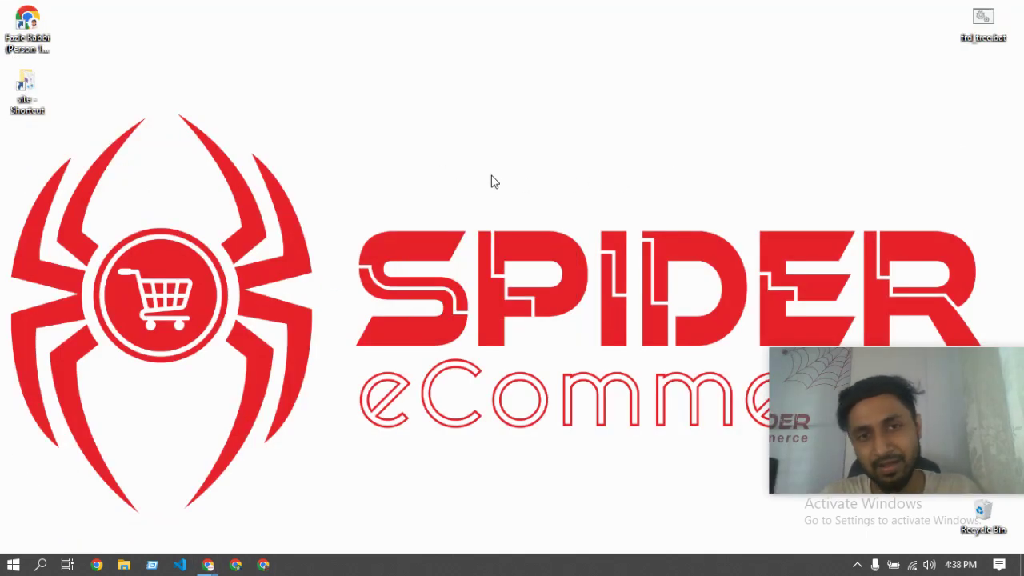